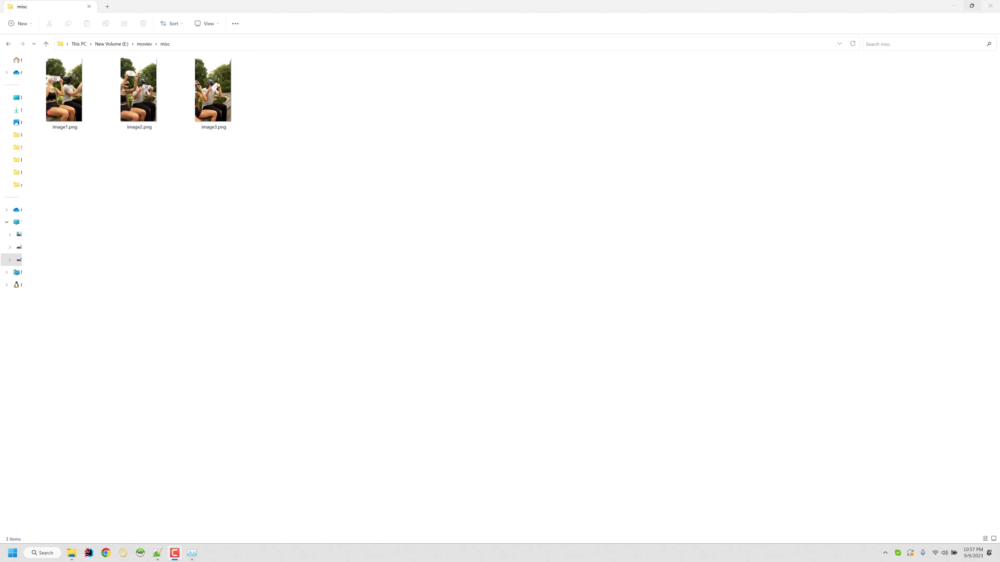
Step: Select and deselect image1–image3 in the misc folder, then make its address bar editable
left_click_drag(283, 101, 65, 116)
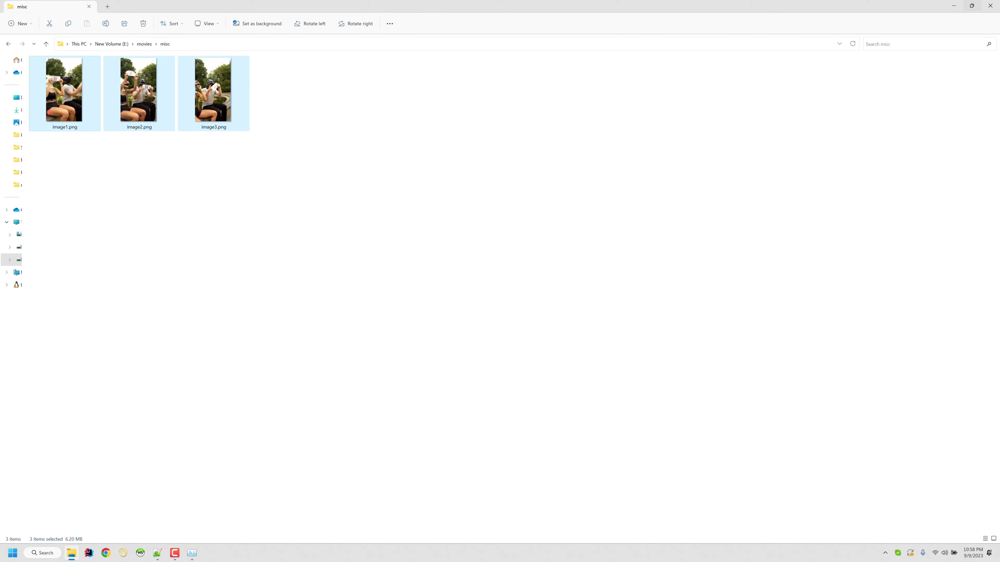
key("Escape")
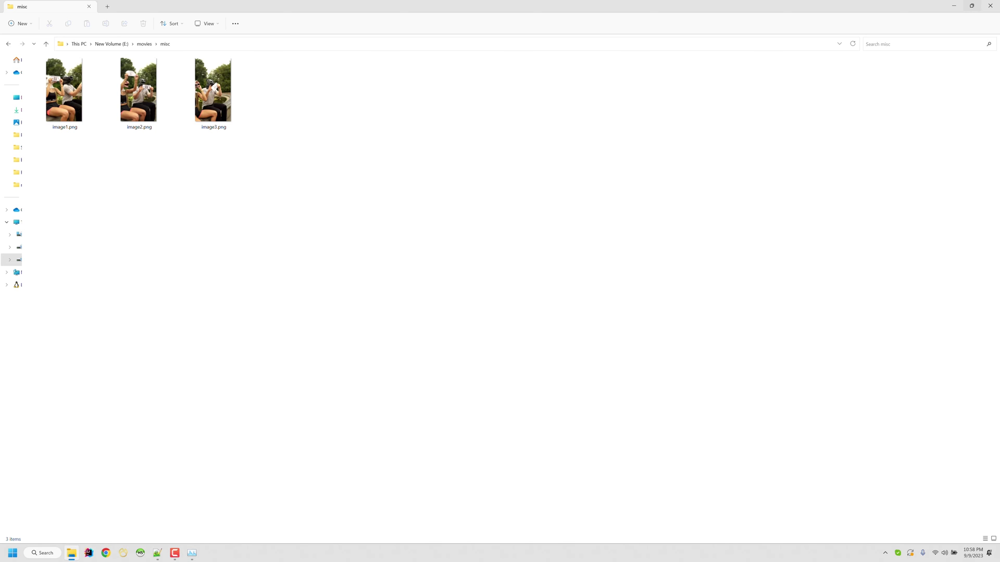
key("ctrl+l")
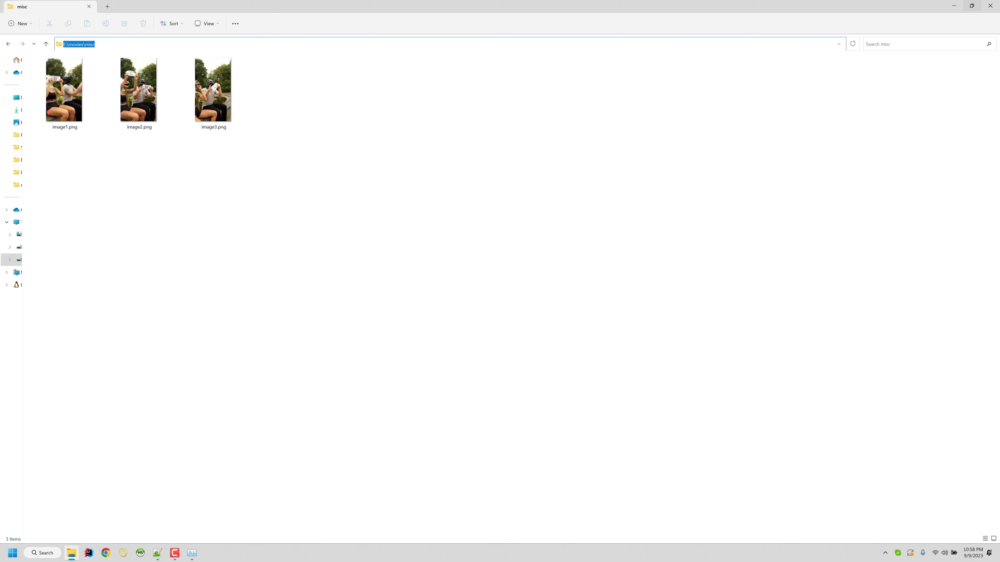
type("cmd")
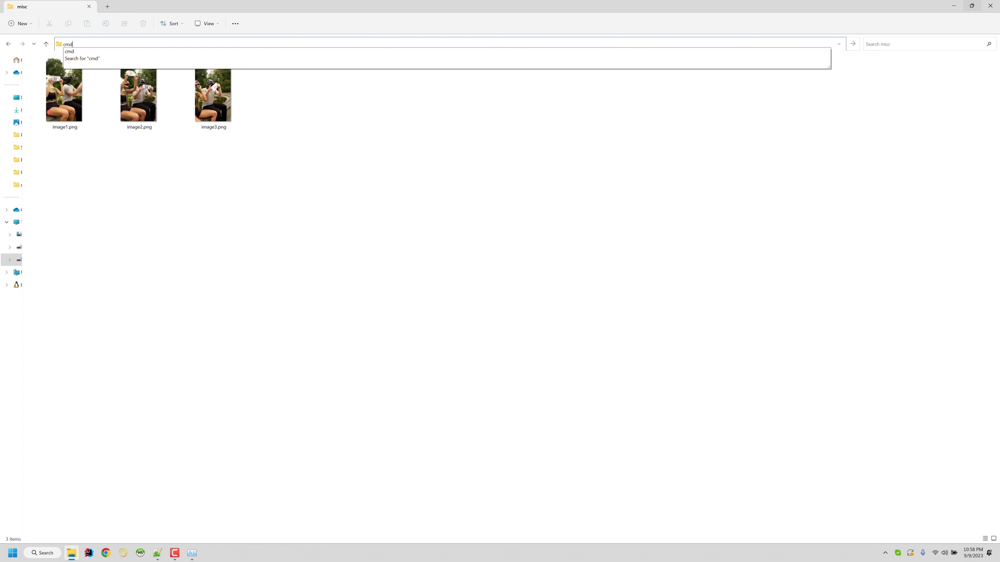
Step: Launch Command Prompt in E:\movies\misc and list image1–image3.png with dir
key("Return")
type("dir")
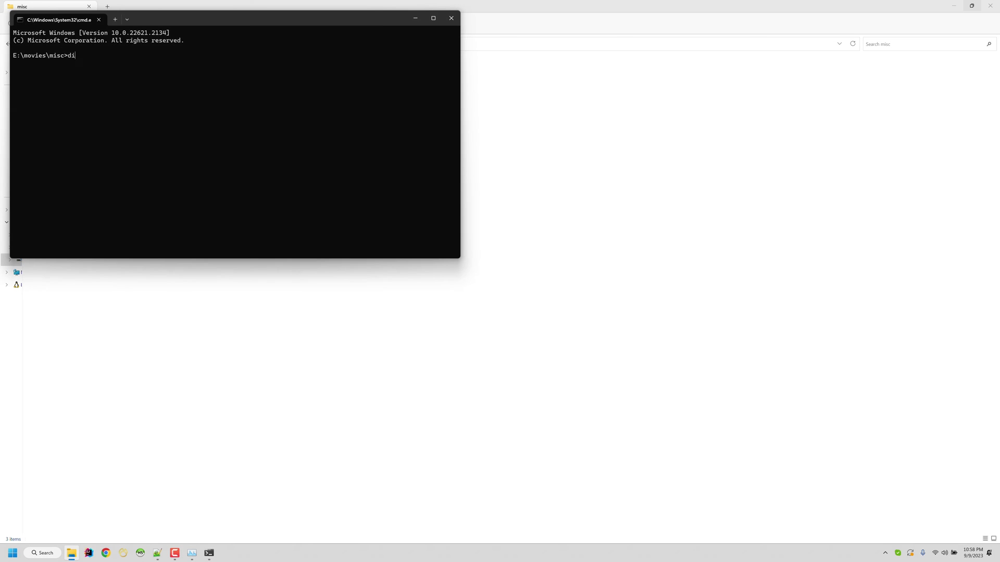
key("Return")
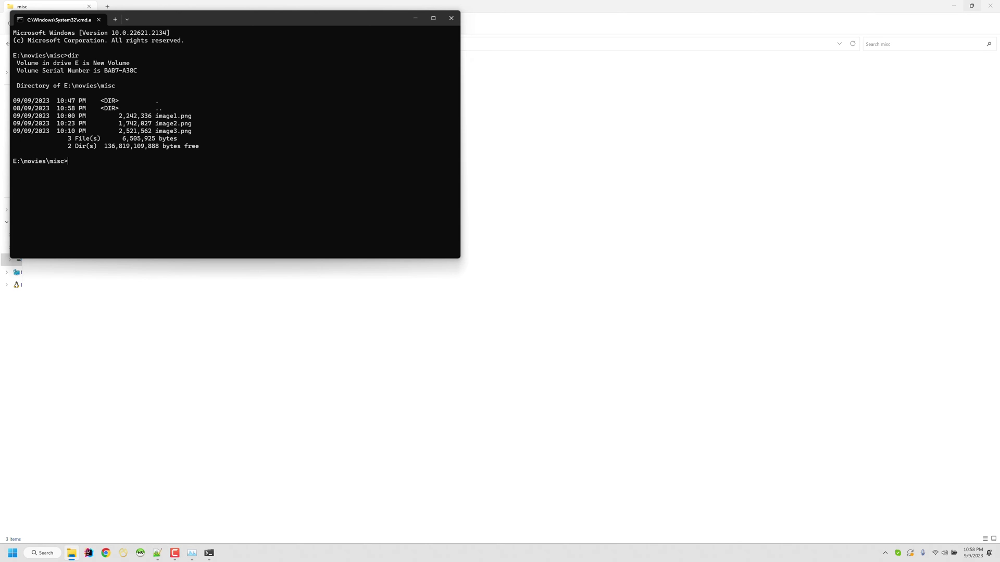
type("ffmpeg -")
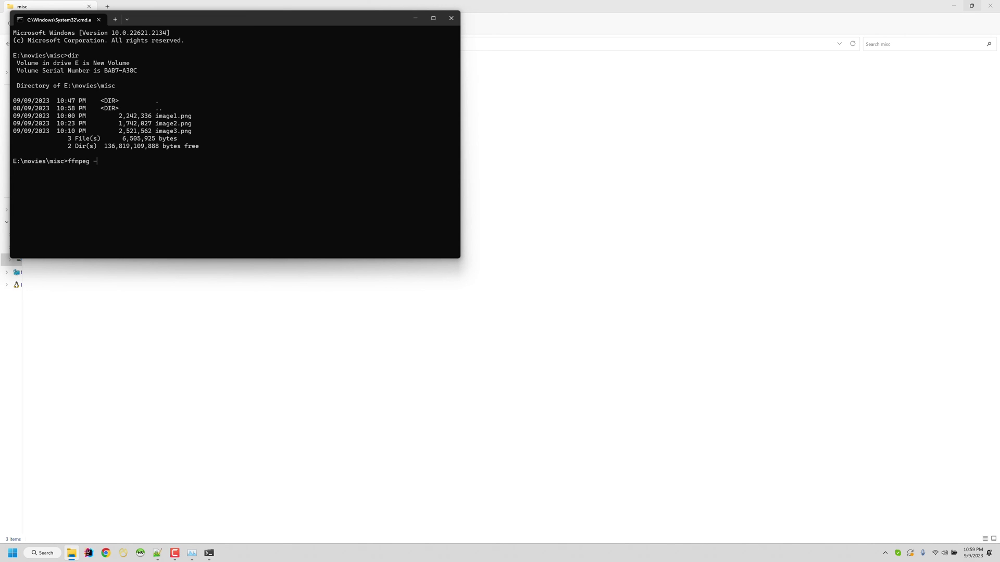
type("framerate ")
type("5")
type("-")
type("t")
type("image")
type("&")
type("d")
type(".")
Step: Correct the mistyped image%d.png pattern in the ffmpeg -framerate 5 command
key("BackSpace")
key("BackSpace")
key("BackSpace")
key("BackSpace")
type("%d.")
type("png")
type("image%d.png ")
type("out")
type("put.")
type("gif")
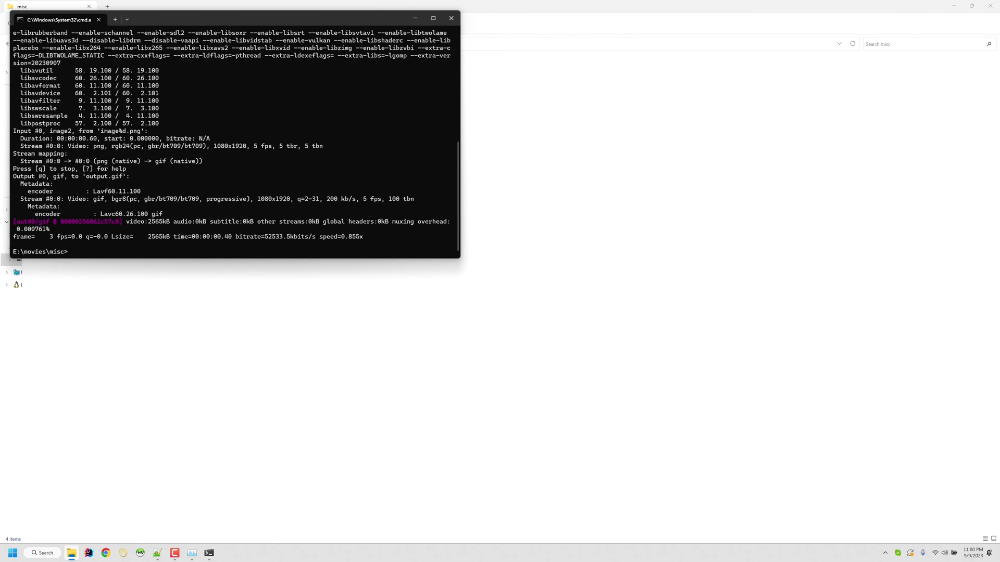
Step: Restore the misc folder window and select the 2.50 MB output.gif
left_click(71, 553)
left_click(71, 553)
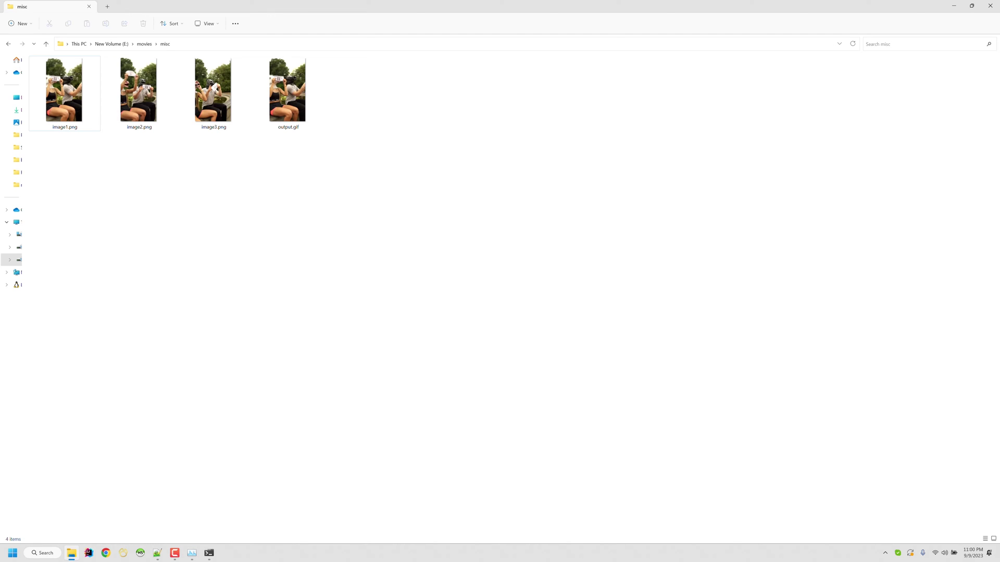
key("End")
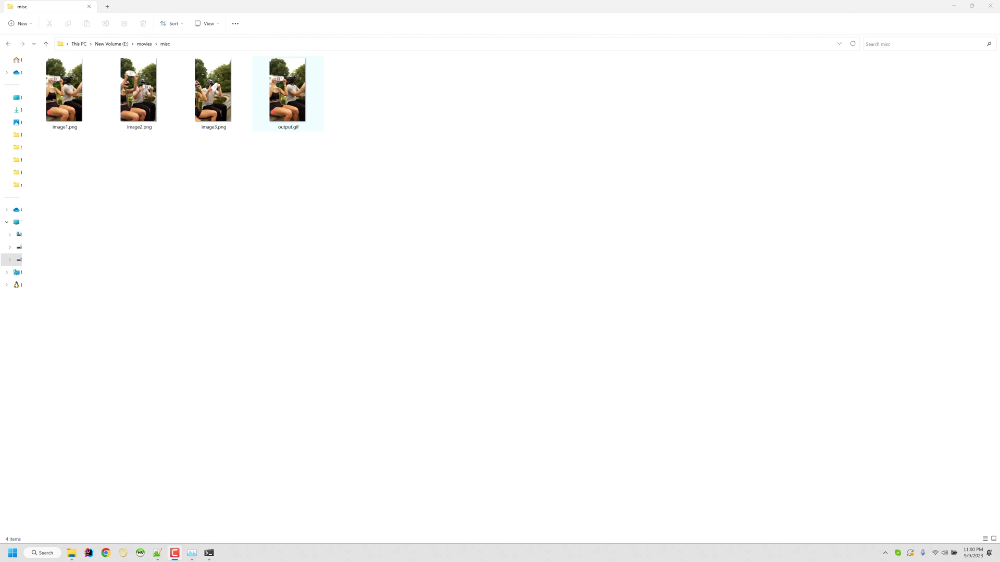
key("space")
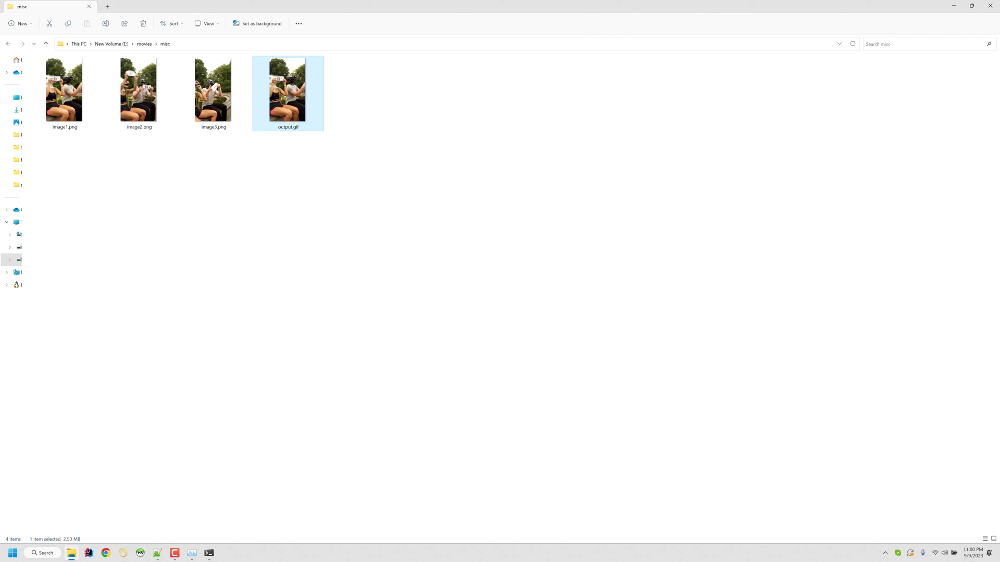
key("Return")
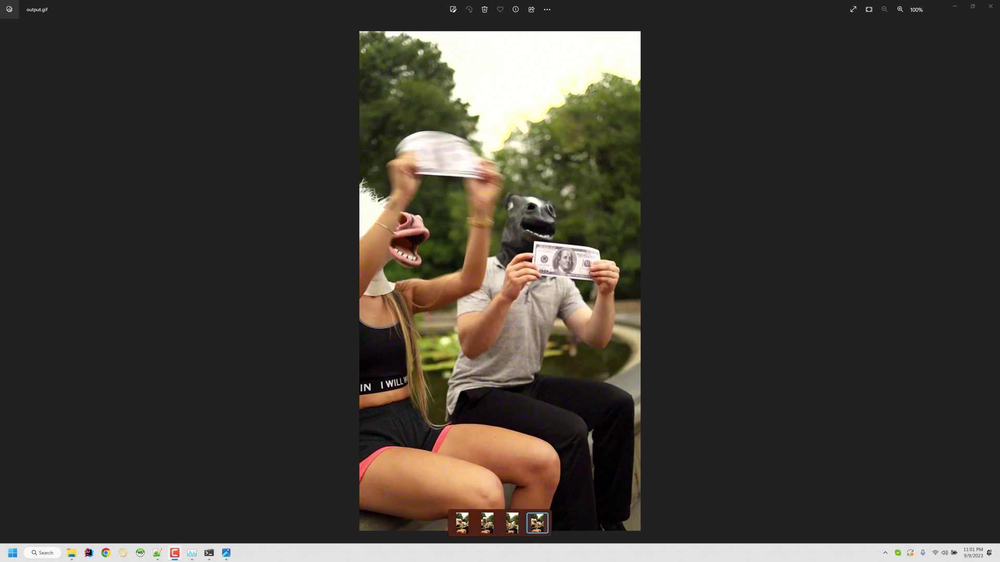
left_click(991, 6)
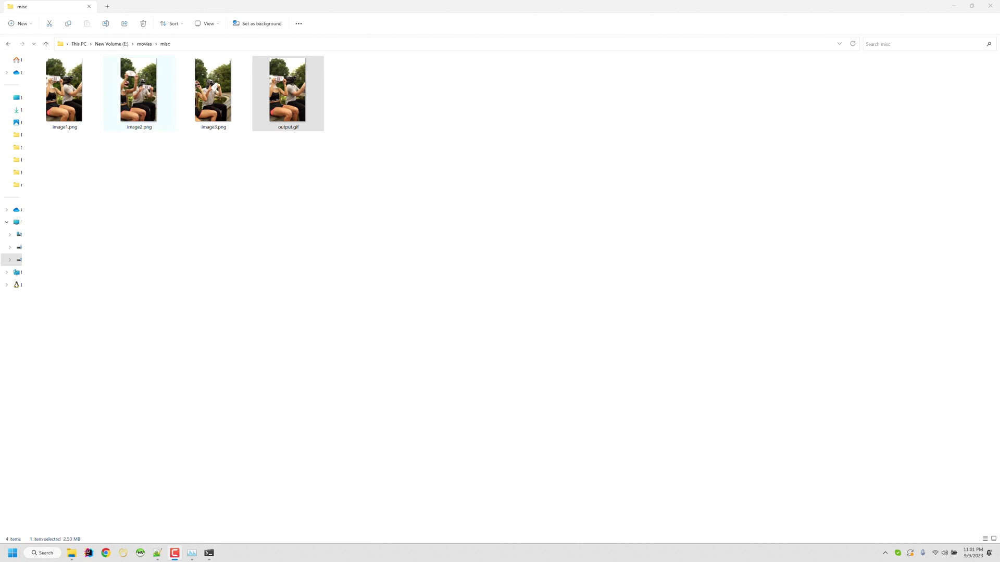
left_click_drag(209, 139, 47, 93)
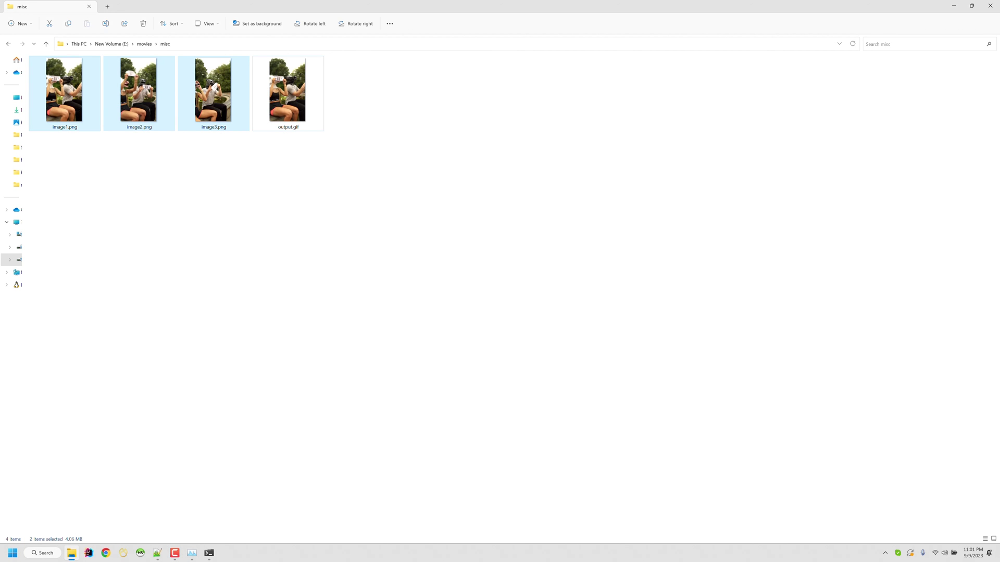
left_click(211, 140)
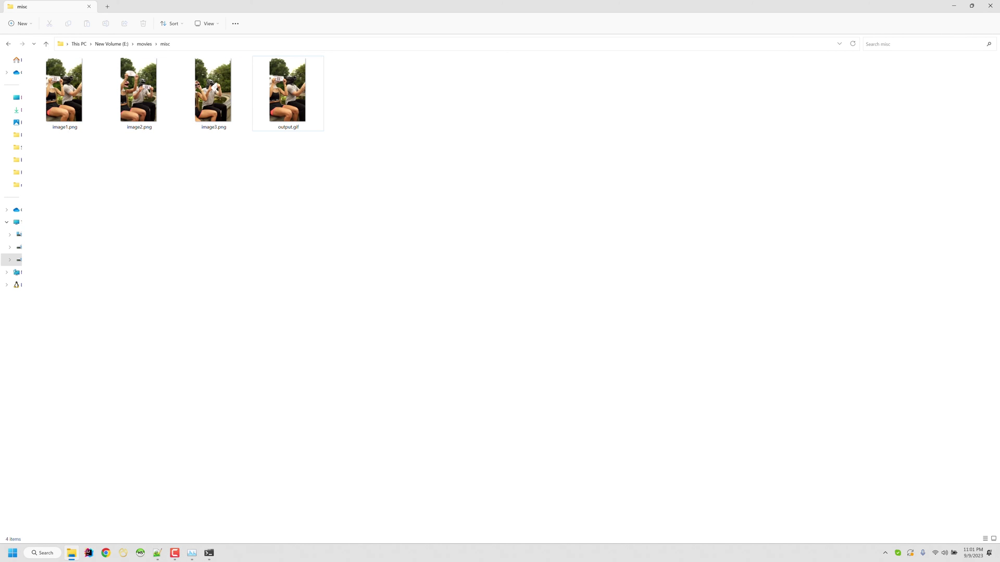
left_click(209, 554)
left_click(208, 553)
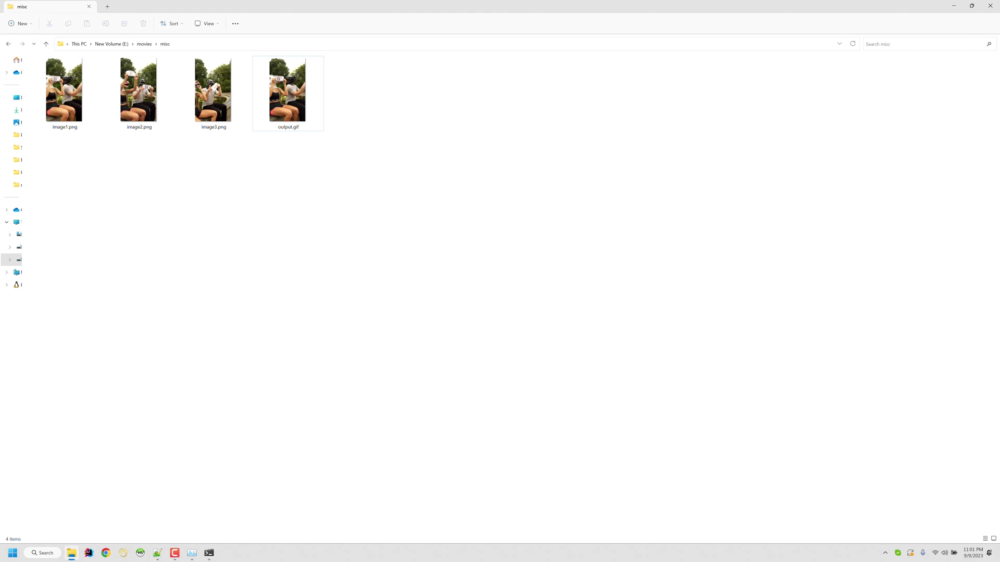